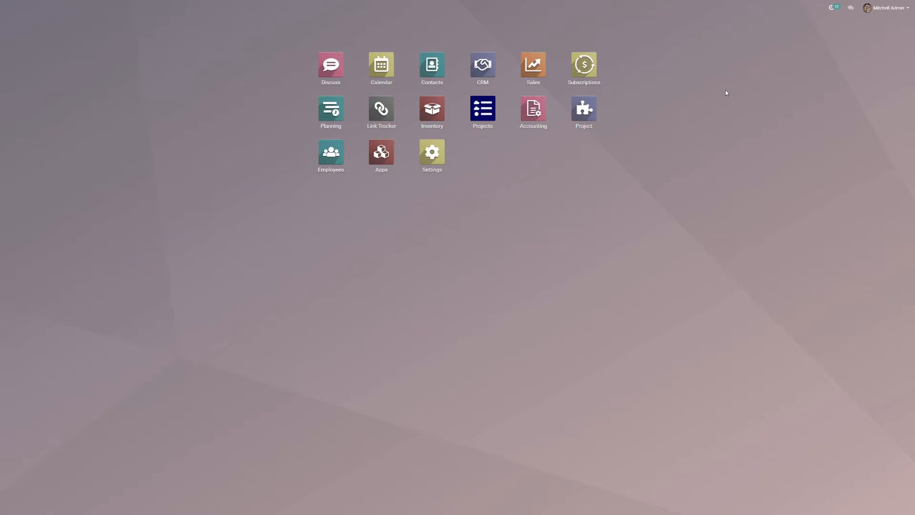
View the pending activities, the chat and channel conversations, and the new message window, closing that window again.
left_click(830, 9)
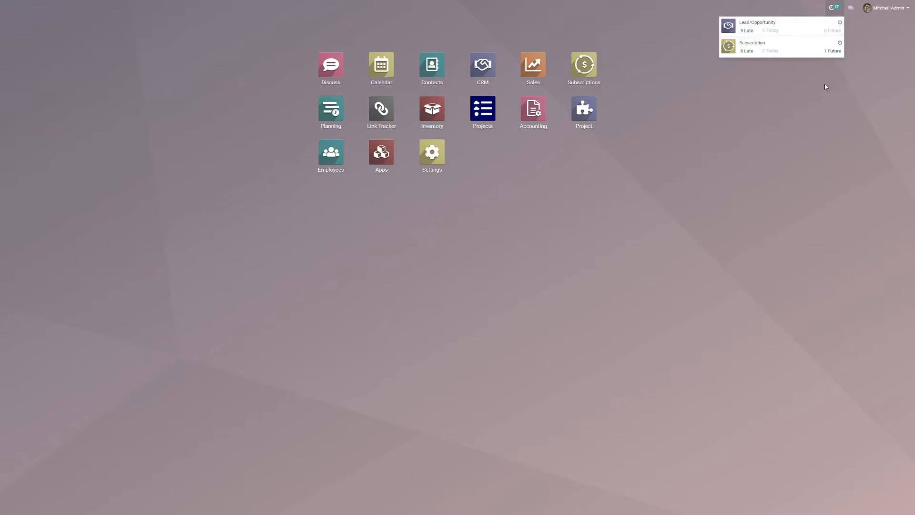
left_click(851, 8)
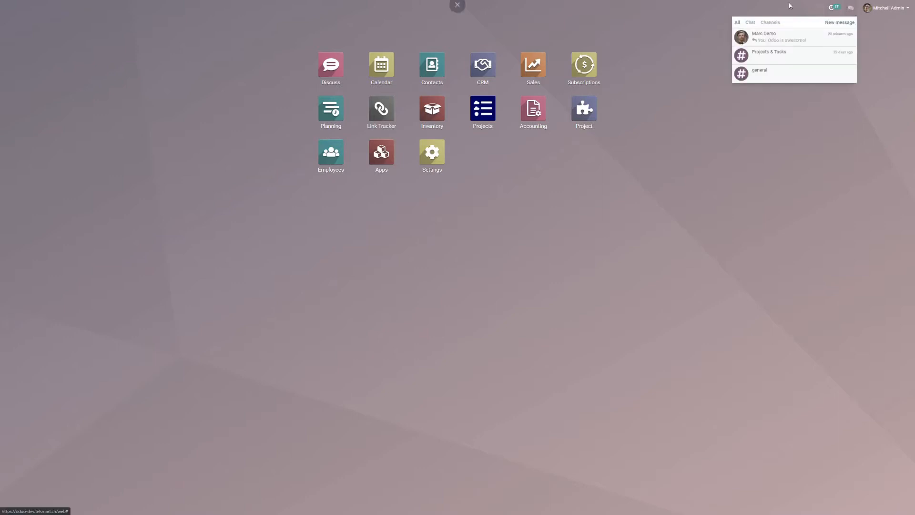
left_click(754, 24)
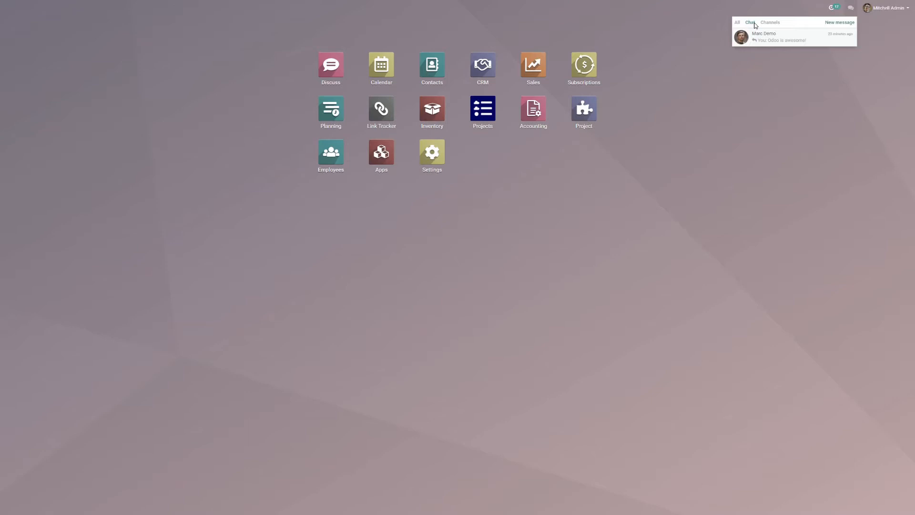
left_click(770, 23)
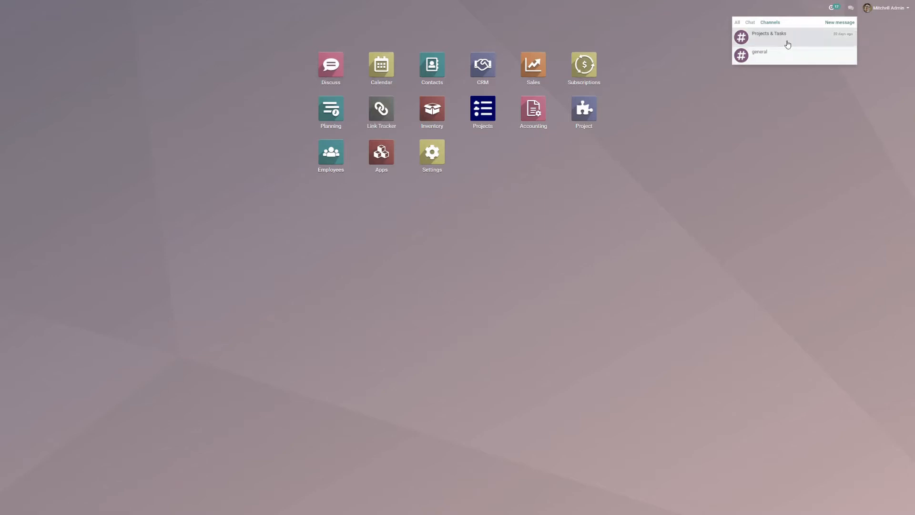
left_click(839, 22)
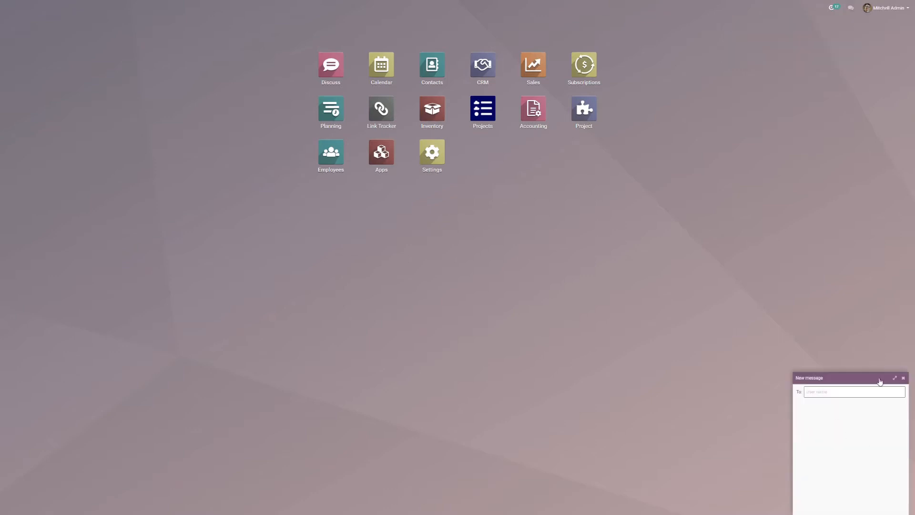
left_click(903, 377)
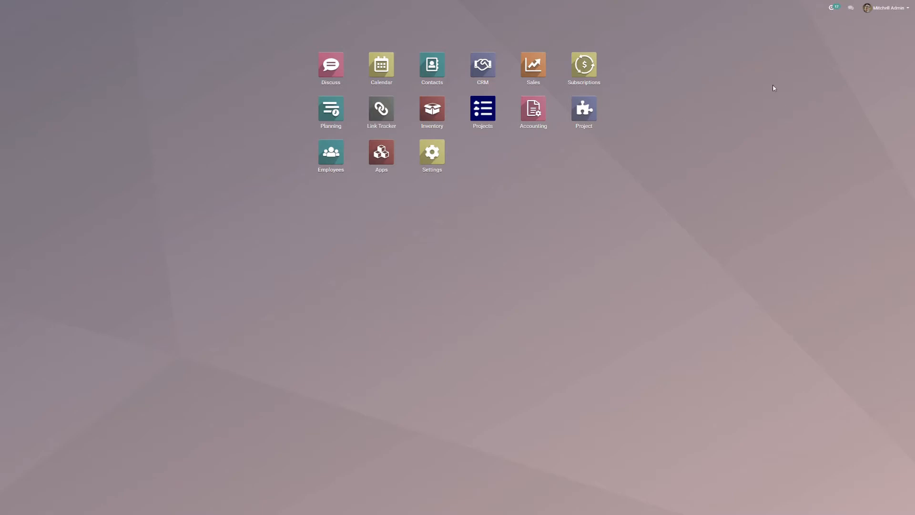
Review the keyboard shortcuts list for Windows/Linux and Mac, and close it.
left_click(882, 12)
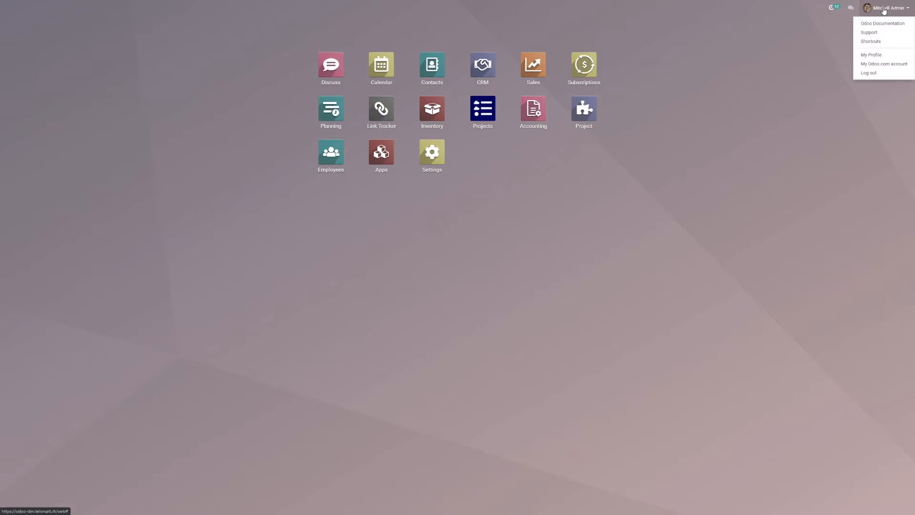
left_click(892, 42)
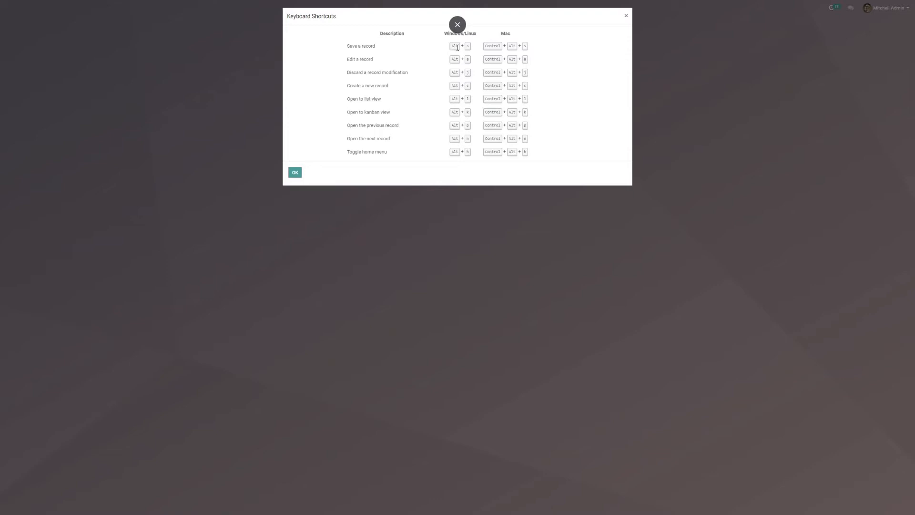
left_click_drag(484, 46, 515, 51)
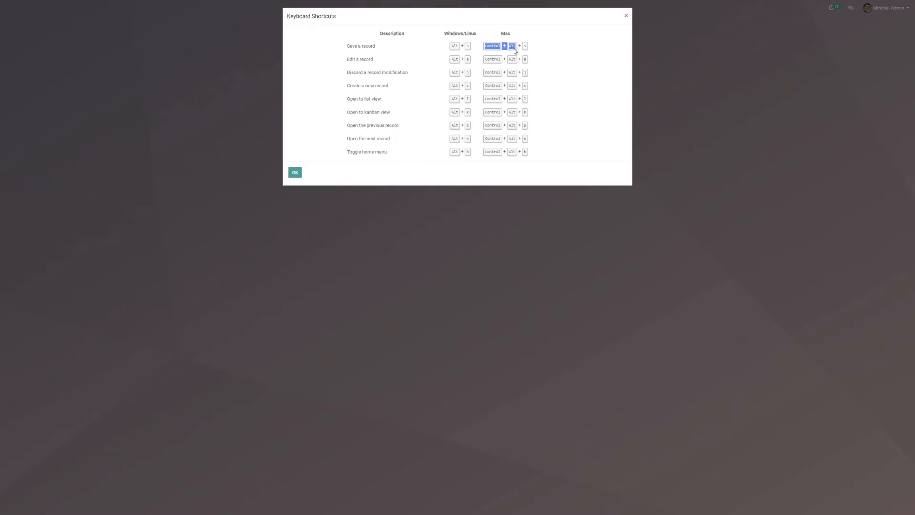
left_click(295, 172)
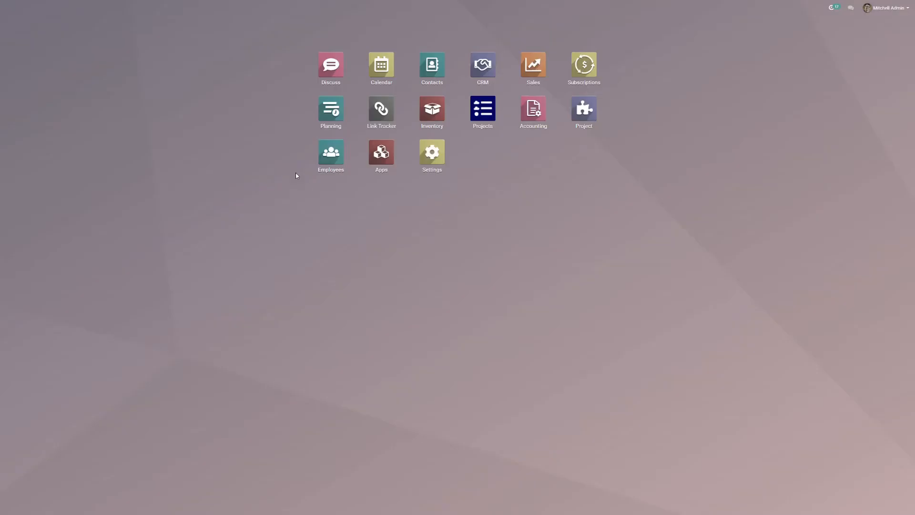
Open the Discuss app and return to the home menu.
left_click(330, 76)
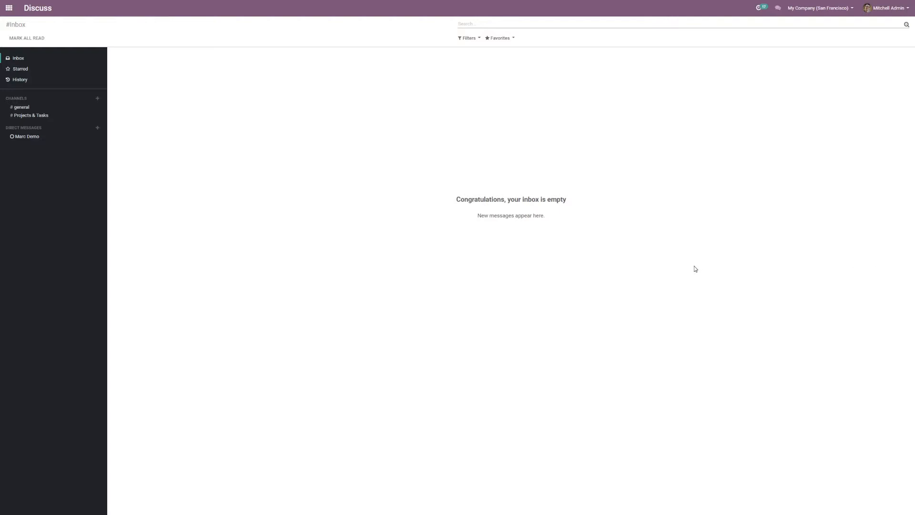
key("alt")
key("alt+h")
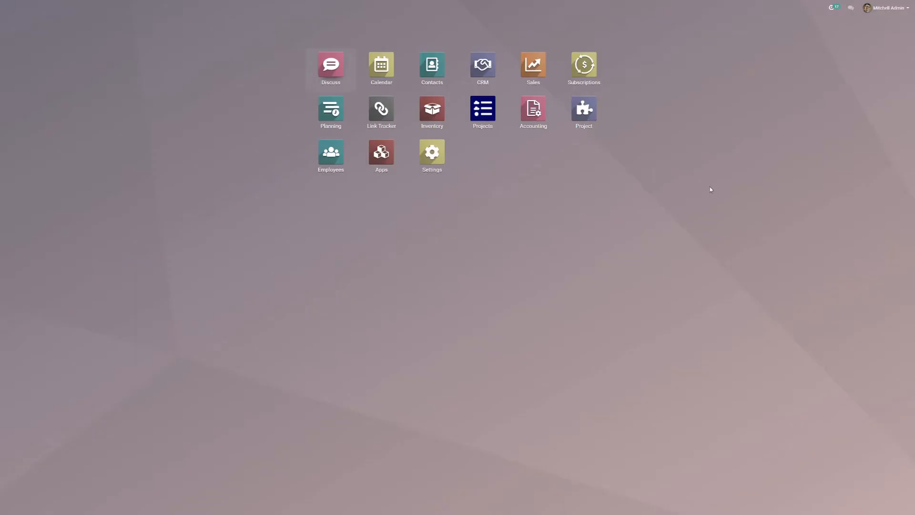
Open the signed-in user's own profile in edit mode and look over the user menu and the shortcut hints.
left_click(879, 12)
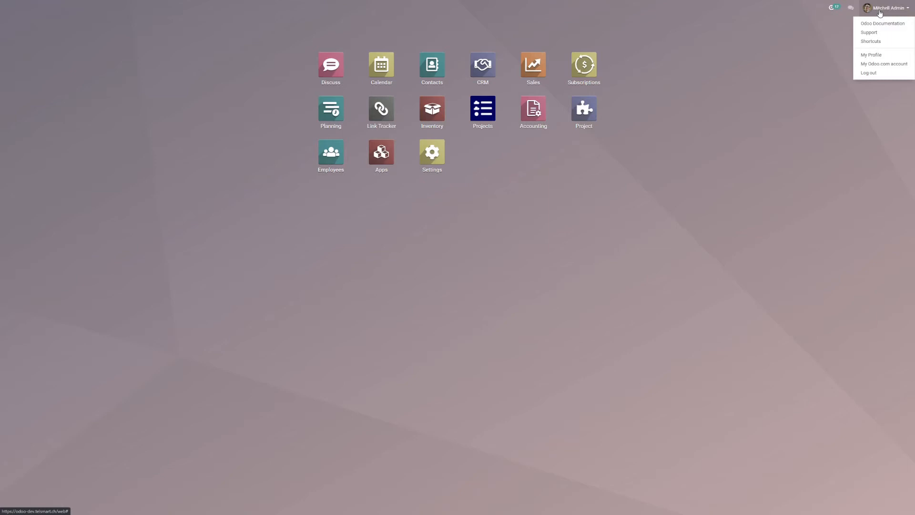
left_click(880, 55)
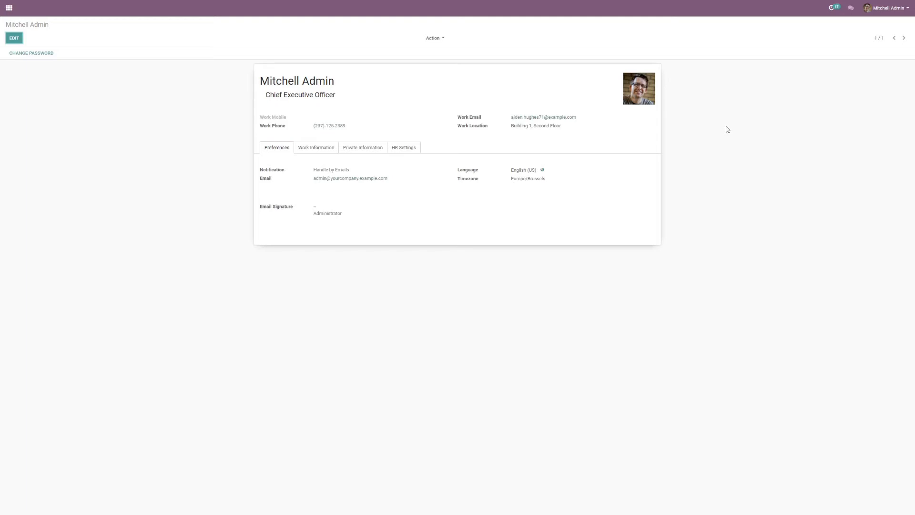
left_click(14, 38)
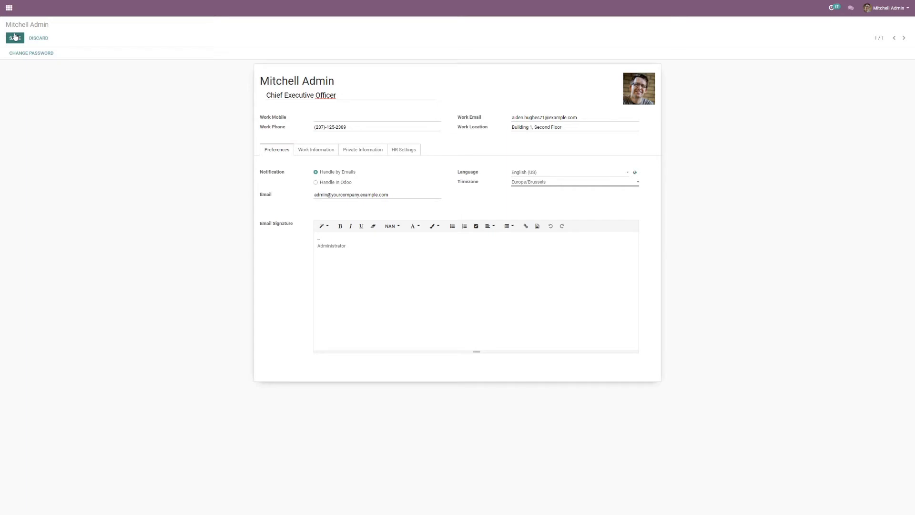
key("alt")
left_click(891, 15)
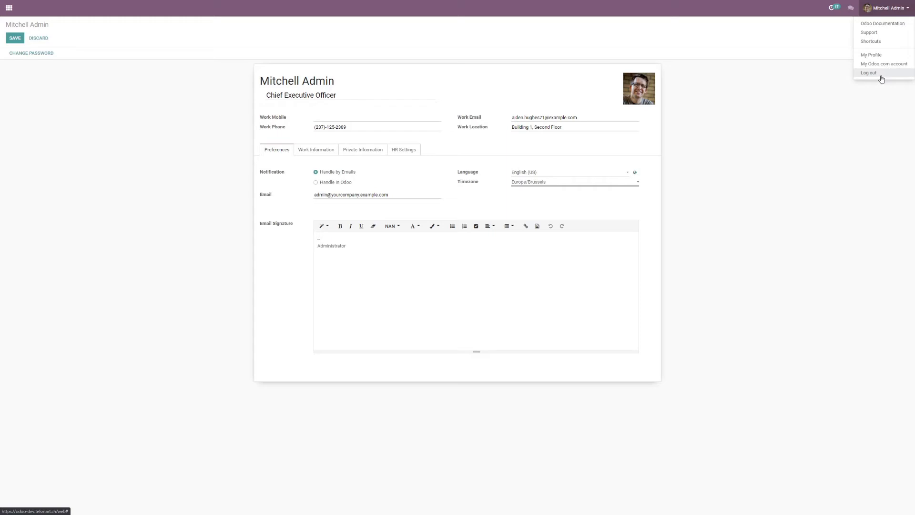
left_click(841, 146)
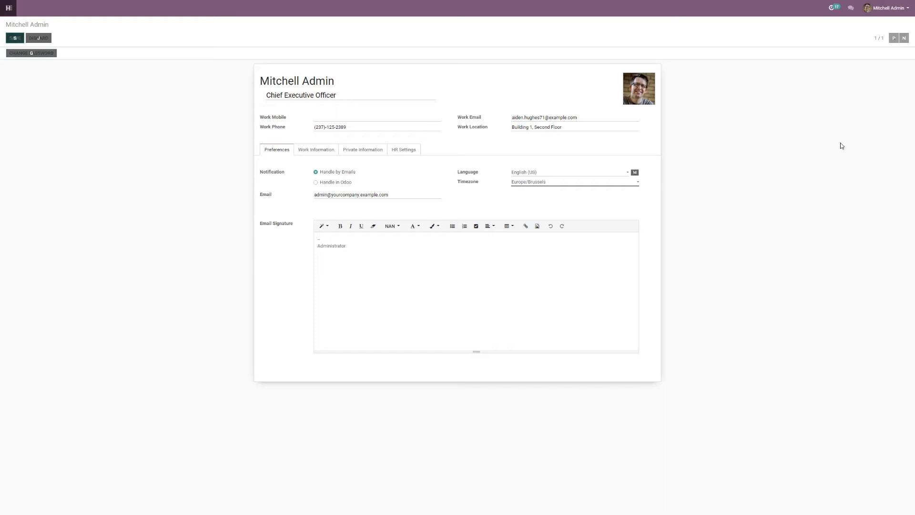
Return to the home menu, search for "my qu" and open My Quotations.
key("alt+h")
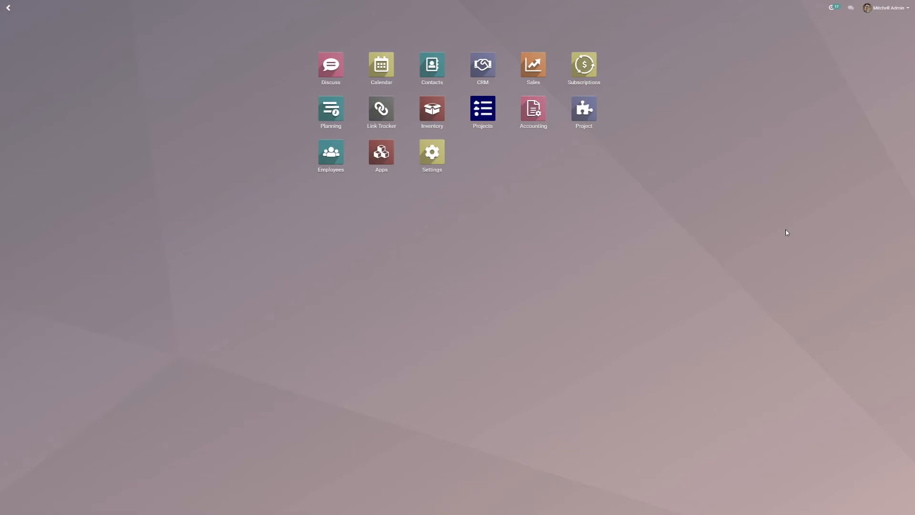
type("my qu")
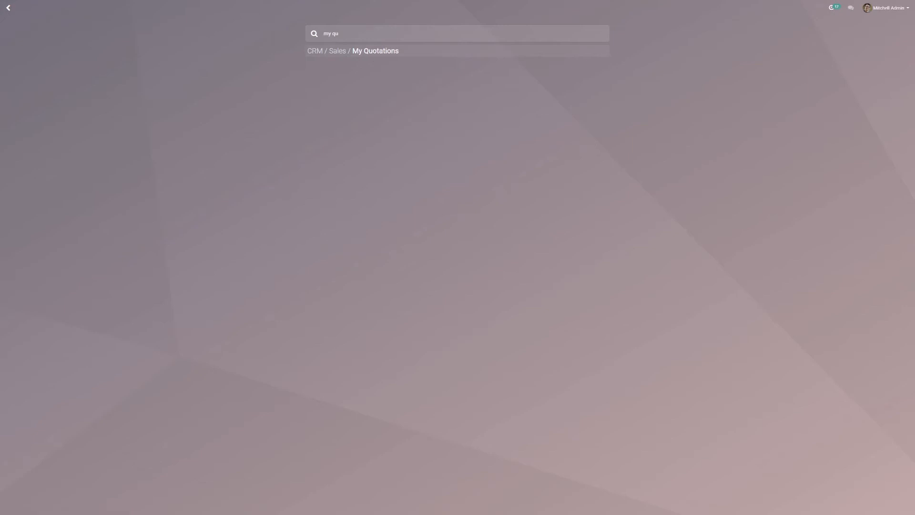
key("Return")
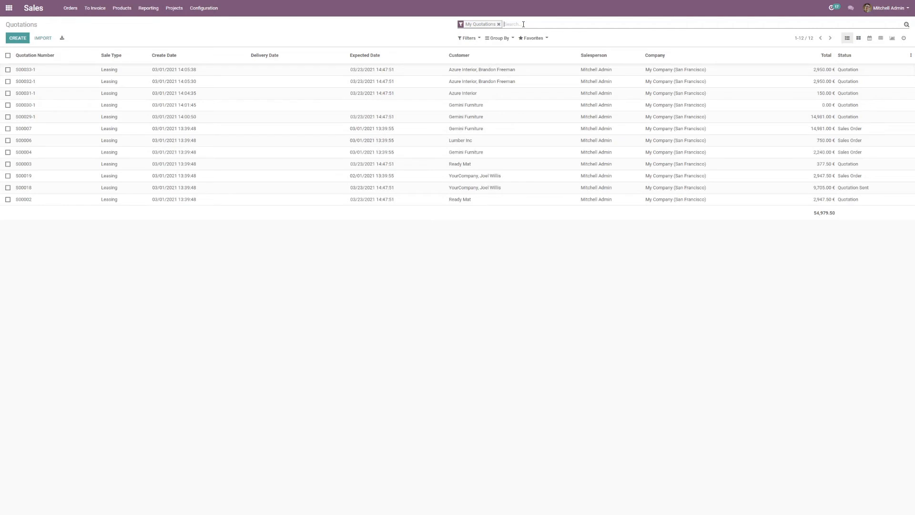
Filter the quotations by salesperson, using the signed-in administrator's name.
type("mitch")
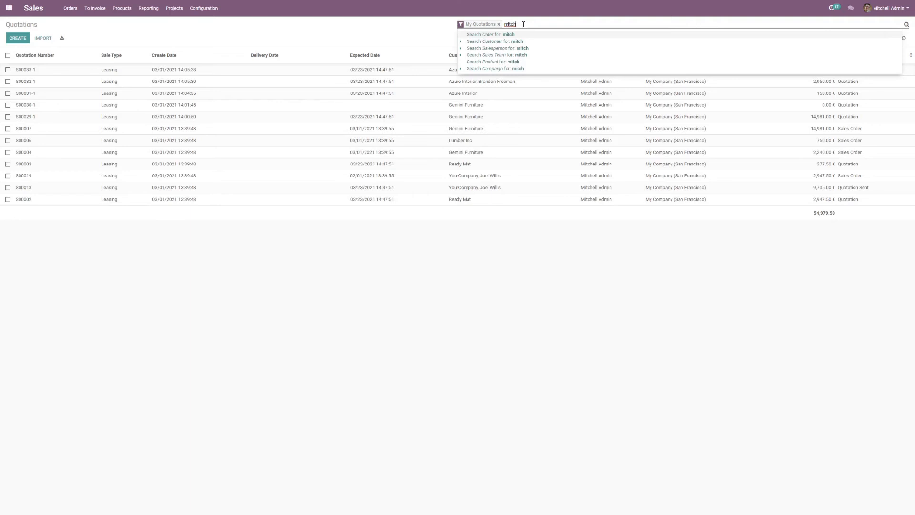
key("Down")
key("Down")
key("Right")
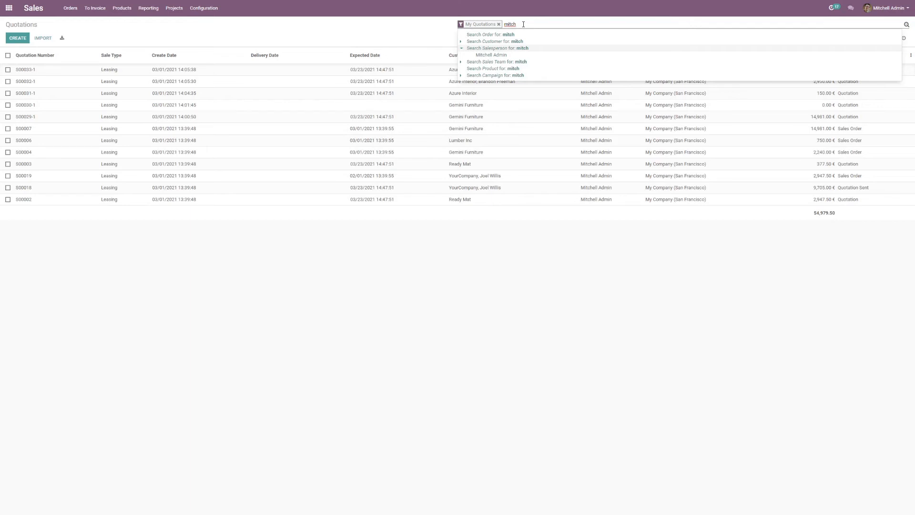
key("Down")
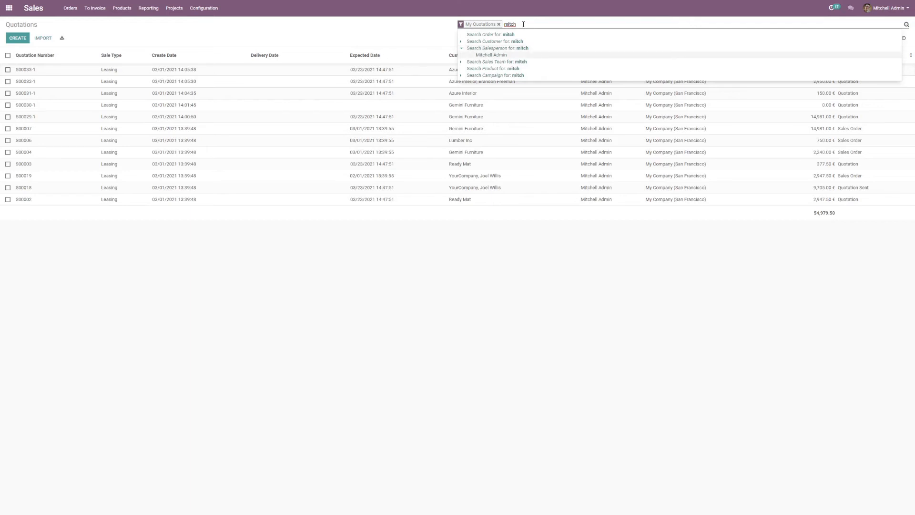
key("Return")
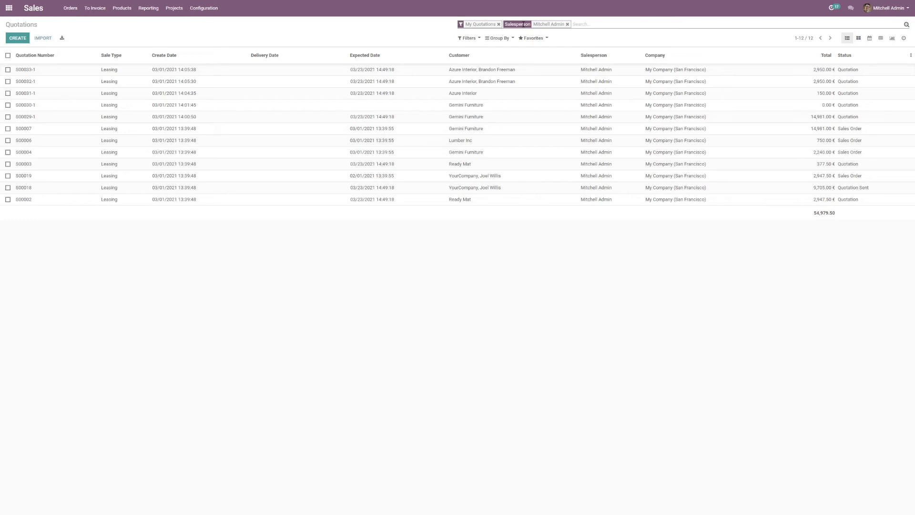
Remove the Salesperson and My Quotations filters from the quotations list.
left_click(567, 24)
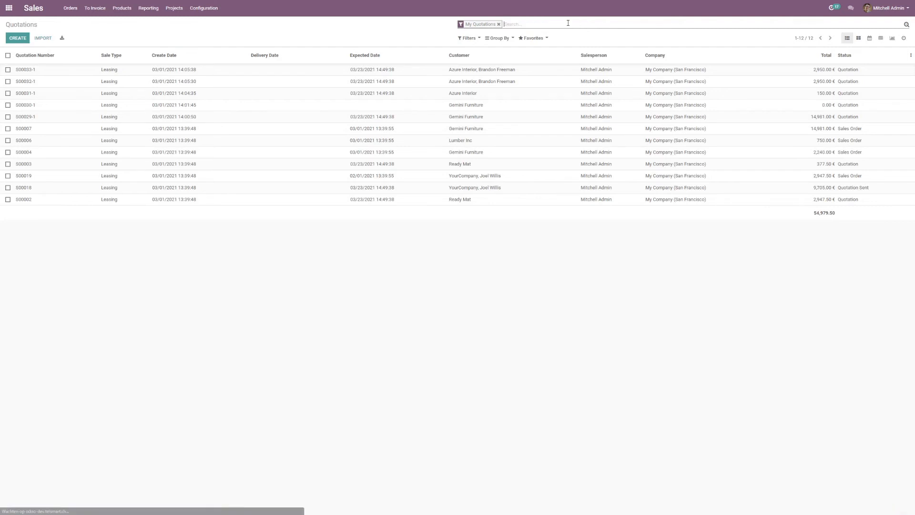
left_click(498, 24)
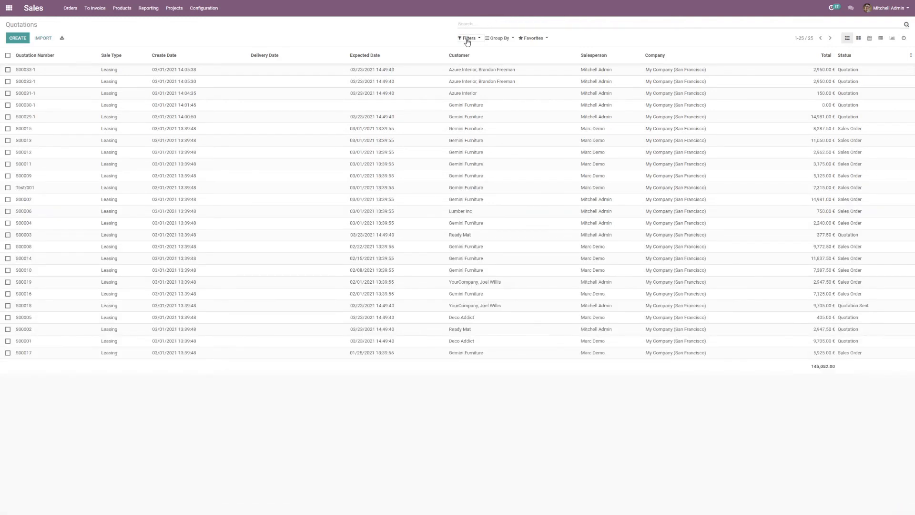
left_click(466, 39)
Filter the full quotations list by the other salesperson, the demo user, by searching part of the first name.
left_click(488, 24)
type("mar")
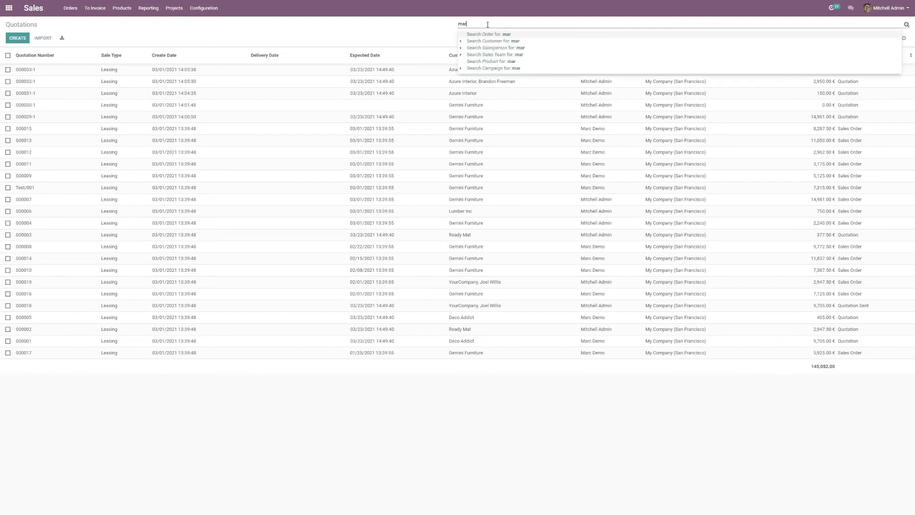
key("Down")
key("Down")
key("Right")
key("Down")
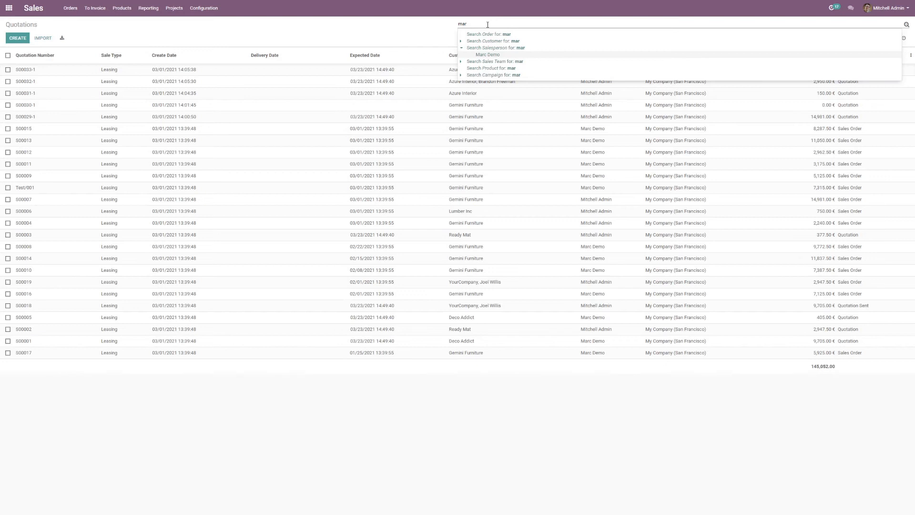
key("Return")
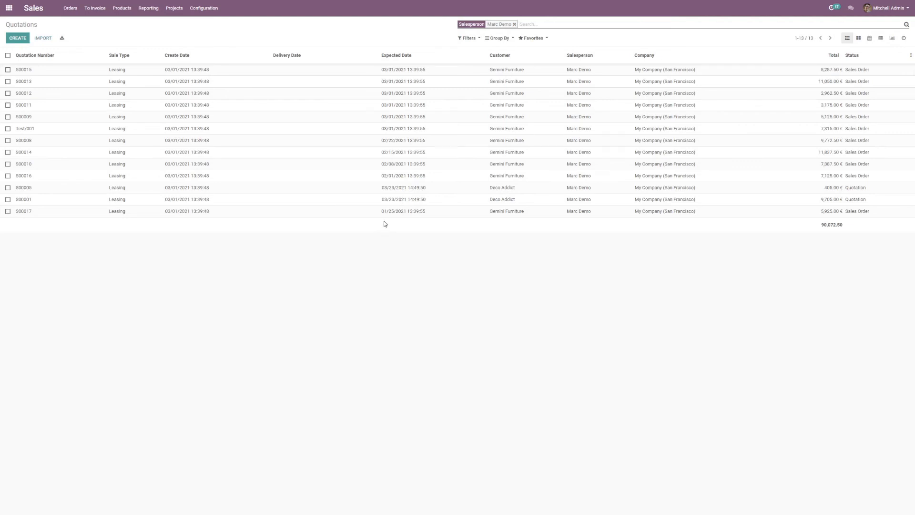
Try the predefined Quotations filter alone and combined with Sales Orders, and clear both of them.
left_click(478, 39)
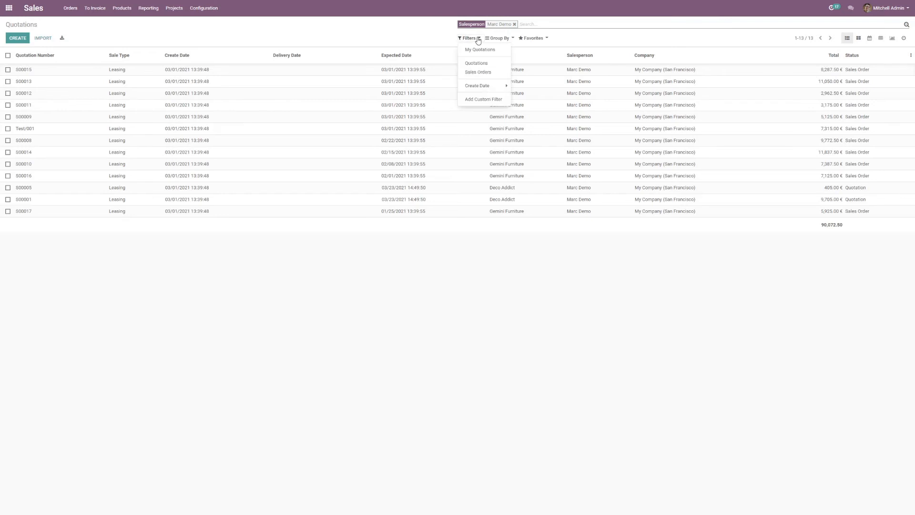
left_click(501, 64)
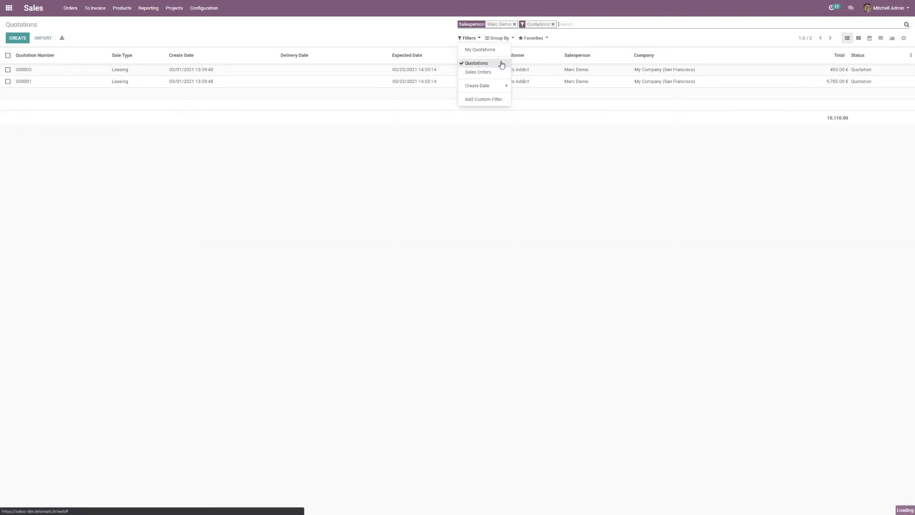
left_click(492, 73)
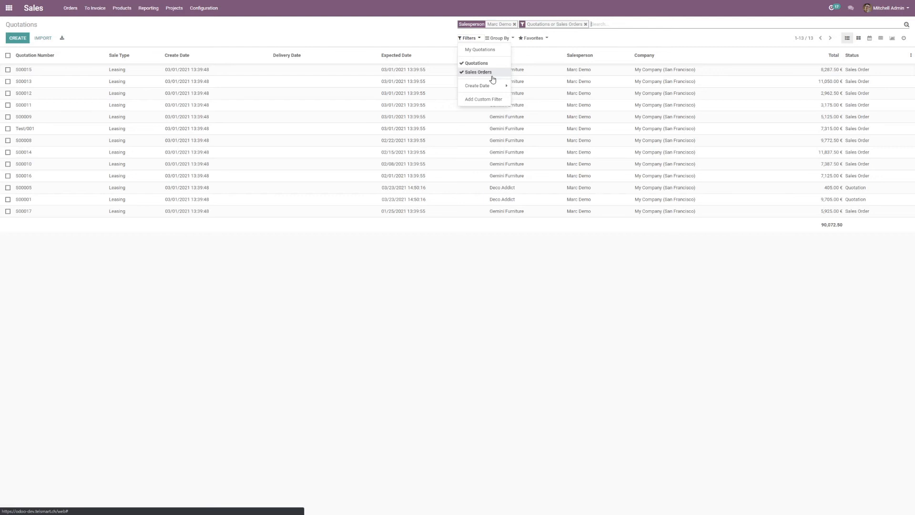
left_click(492, 76)
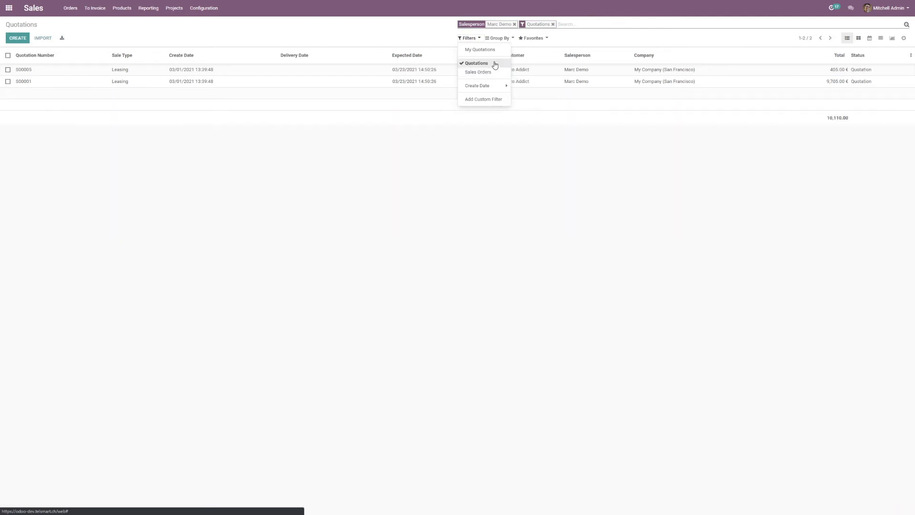
left_click(495, 62)
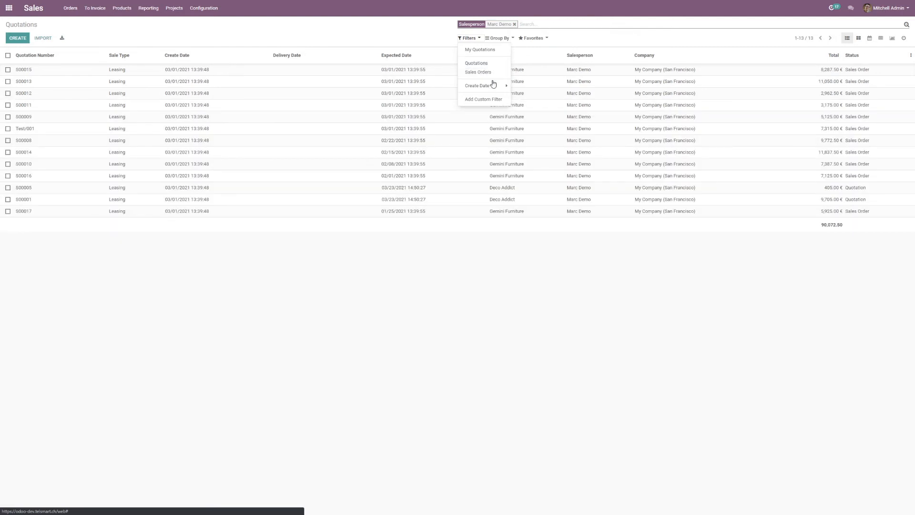
Start a custom filter for the quotations based on the Delivery Date field.
left_click(494, 100)
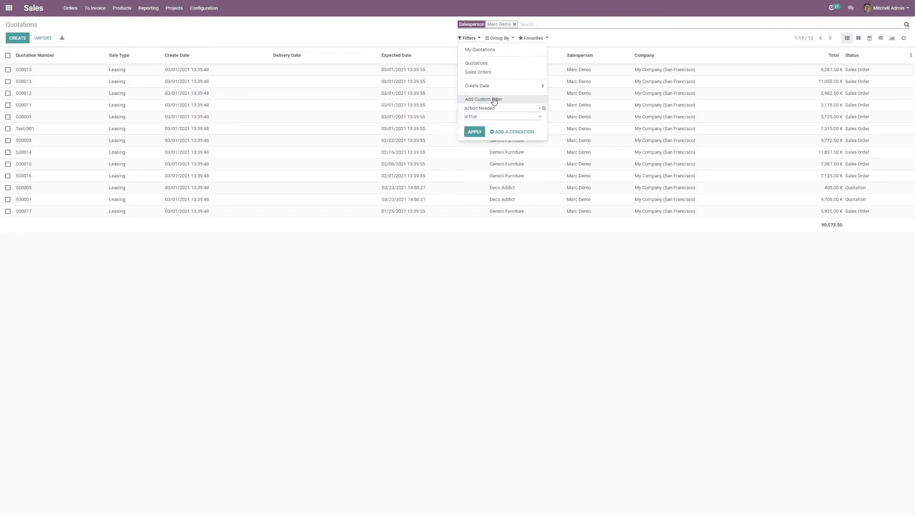
left_click(495, 108)
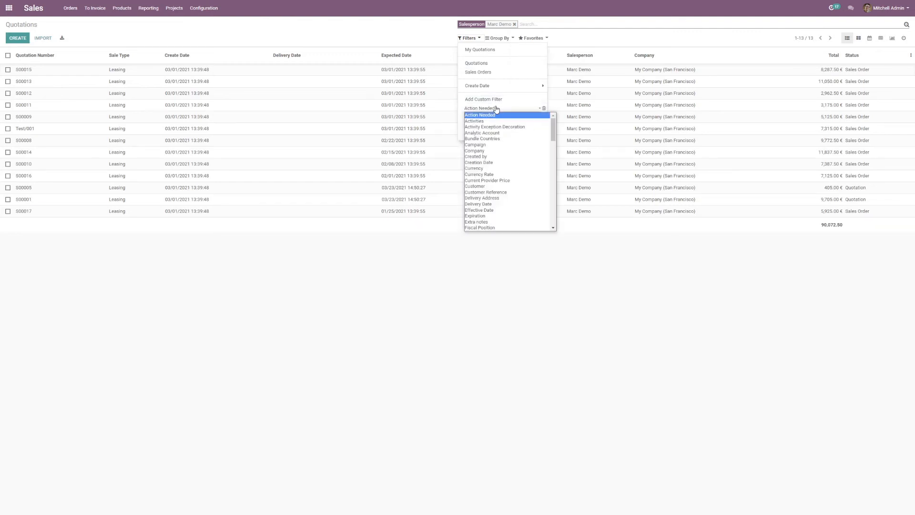
left_click(497, 204)
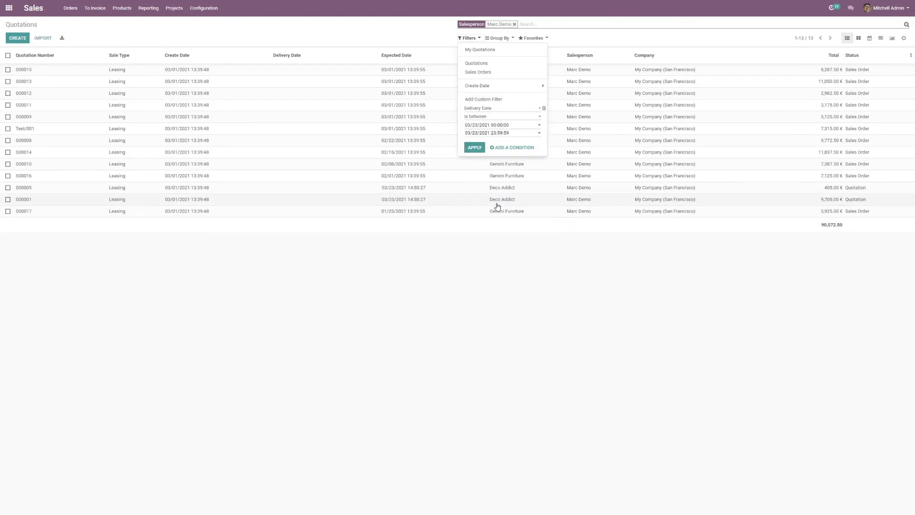
Set the Delivery Date range between 03/23/2021 12:00:00 and 03/23/2021 16:00:00, and apply the custom filter.
left_click(519, 128)
left_click(518, 129)
key("BackSpace")
type("12")
key("Tab")
key("BackSpace")
key("BackSpace")
key("BackSpace")
key("BackSpace")
type("16")
left_click(518, 126)
left_click(473, 147)
left_click(568, 144)
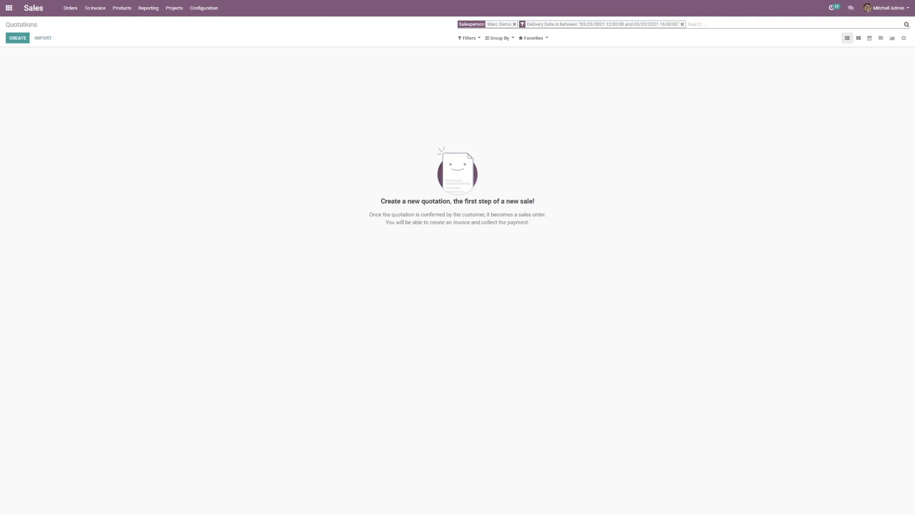
Remove the Salesperson and Delivery Date filters from the quotations list.
left_click(514, 24)
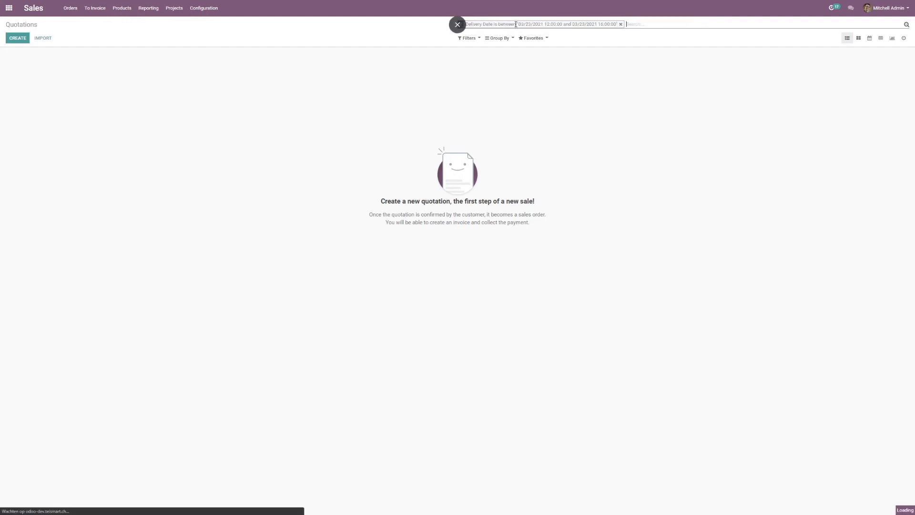
left_click(620, 24)
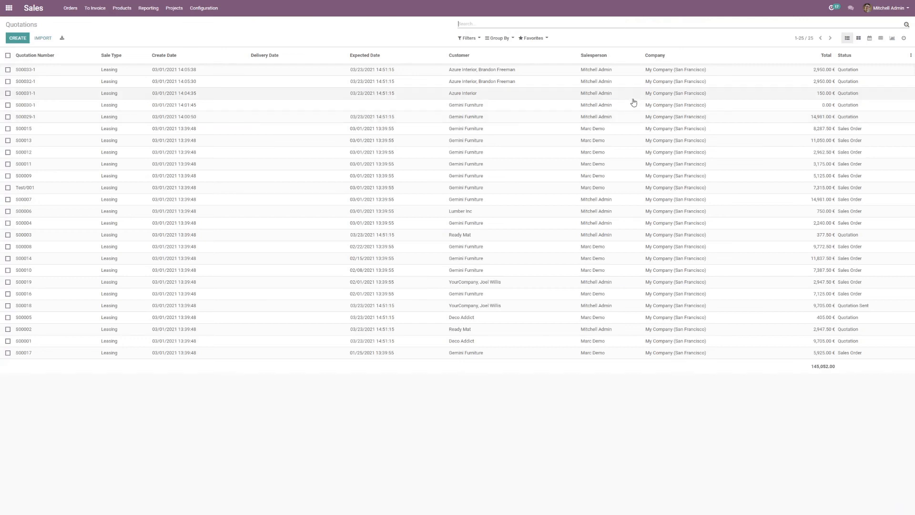
Group the quotations by Salesperson and by Order Date per day, and expand the first salesperson's 25 Jan 2021 group.
left_click(497, 43)
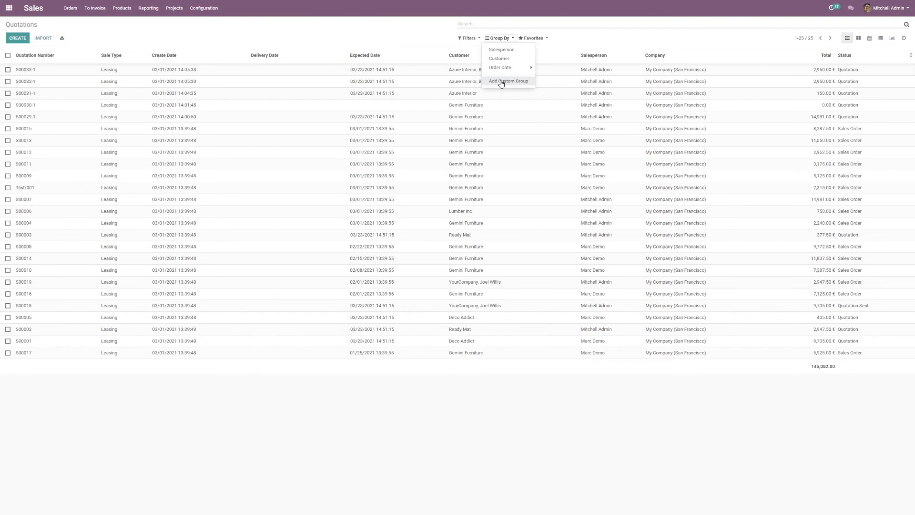
left_click(519, 52)
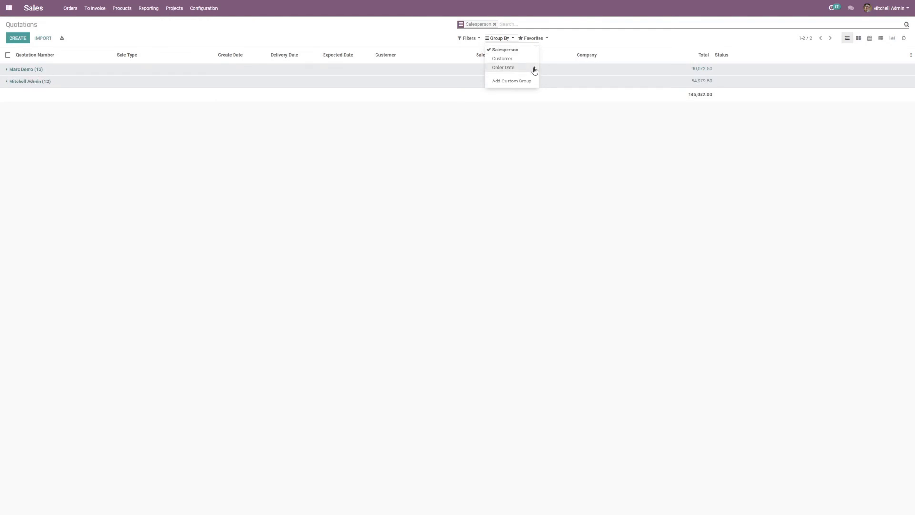
left_click(519, 70)
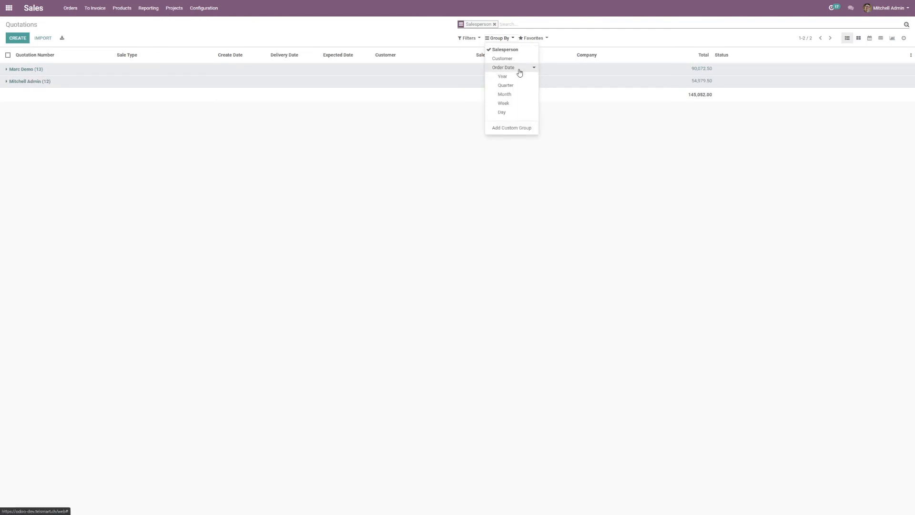
left_click(512, 113)
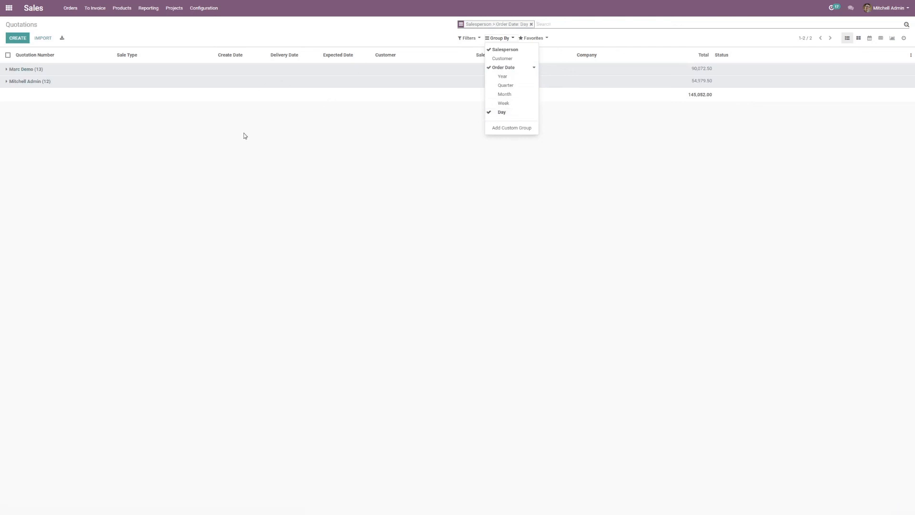
left_click(270, 161)
left_click(8, 71)
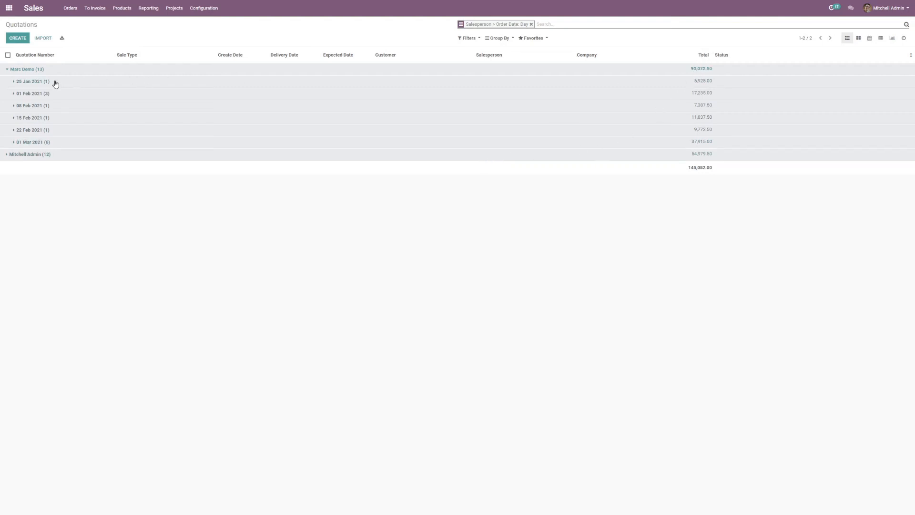
left_click(16, 82)
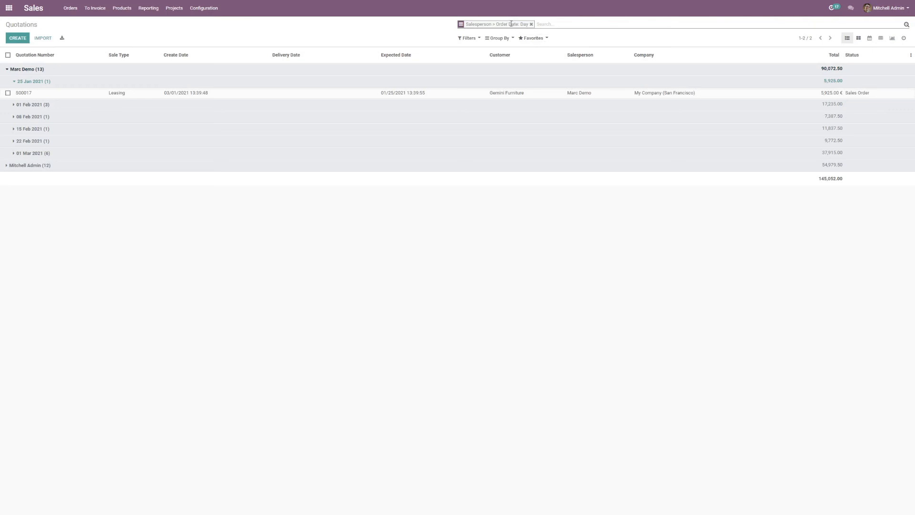
Try a default favorite for the current search with "by day" in its name, leave it unsaved, and clear the grouping.
left_click(537, 39)
left_click(537, 50)
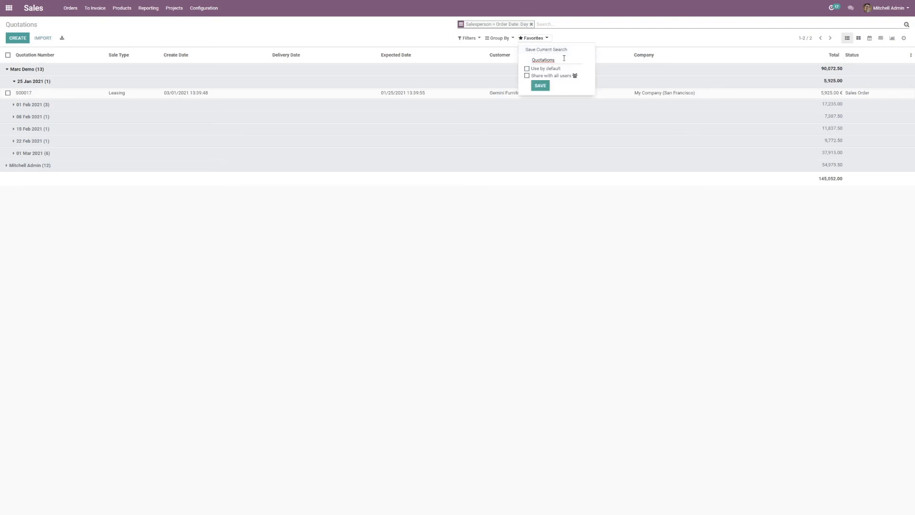
type("by day")
left_click(548, 69)
left_click(564, 205)
key("BackSpace")
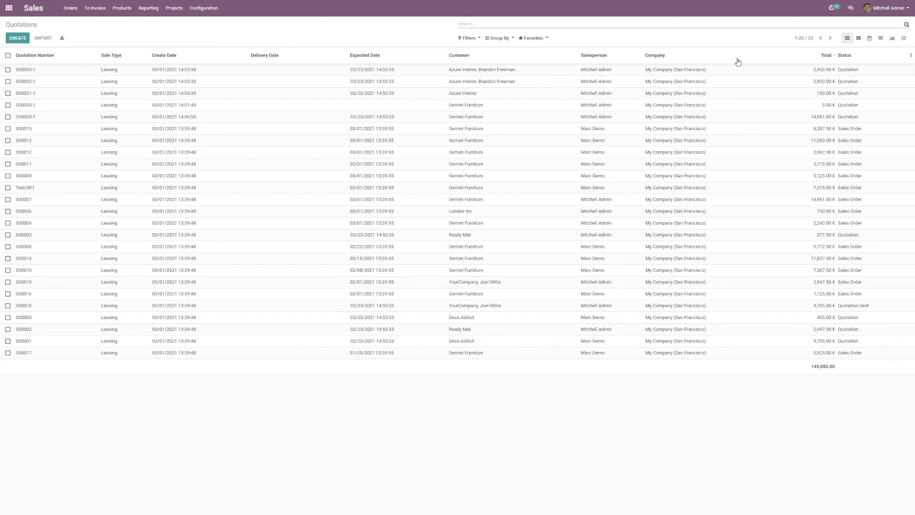
Open the first quotation, S00033-1, and page forward through the following quotation records.
left_click(494, 73)
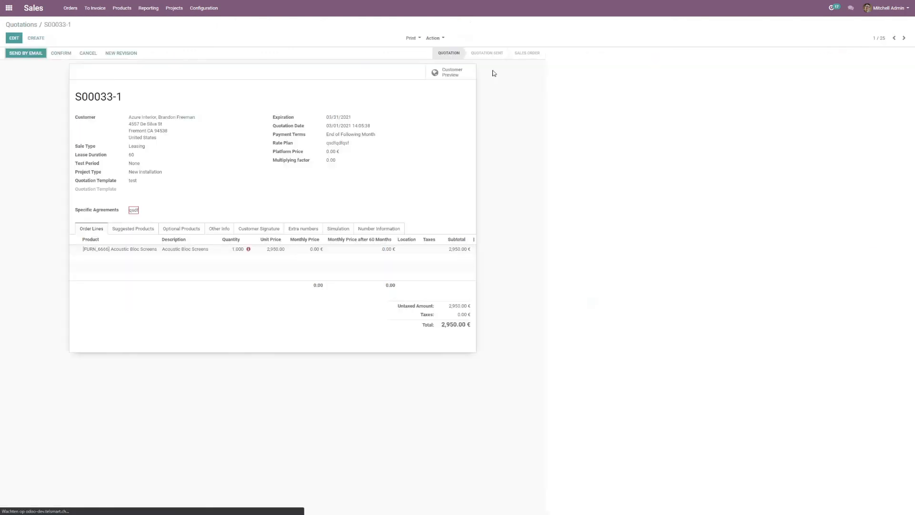
left_click(903, 38)
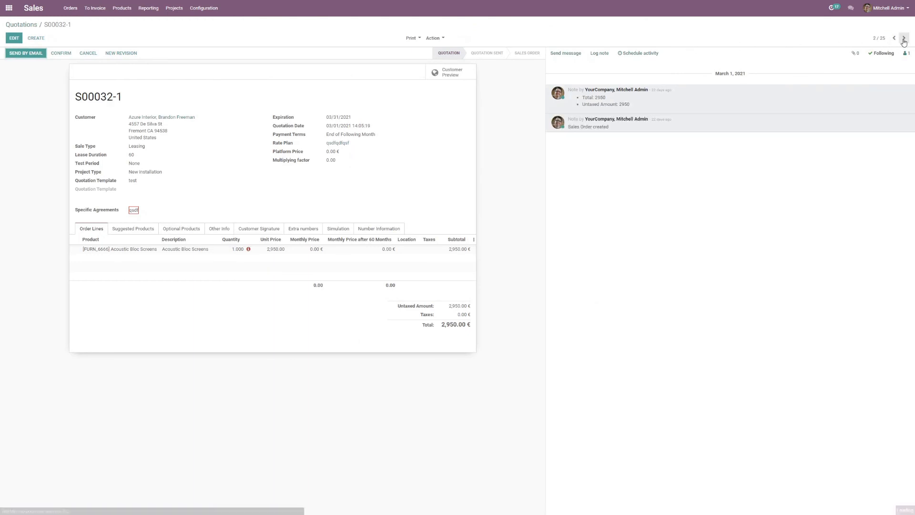
left_click(903, 38)
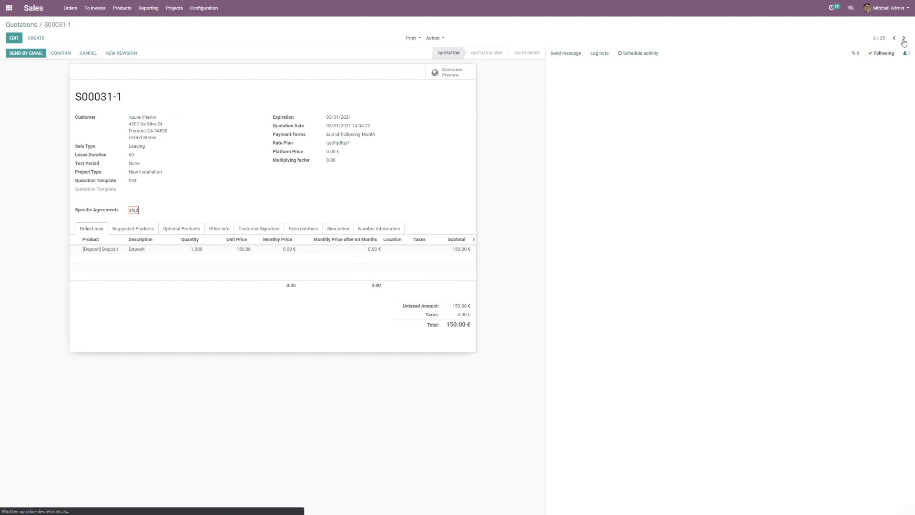
left_click(903, 38)
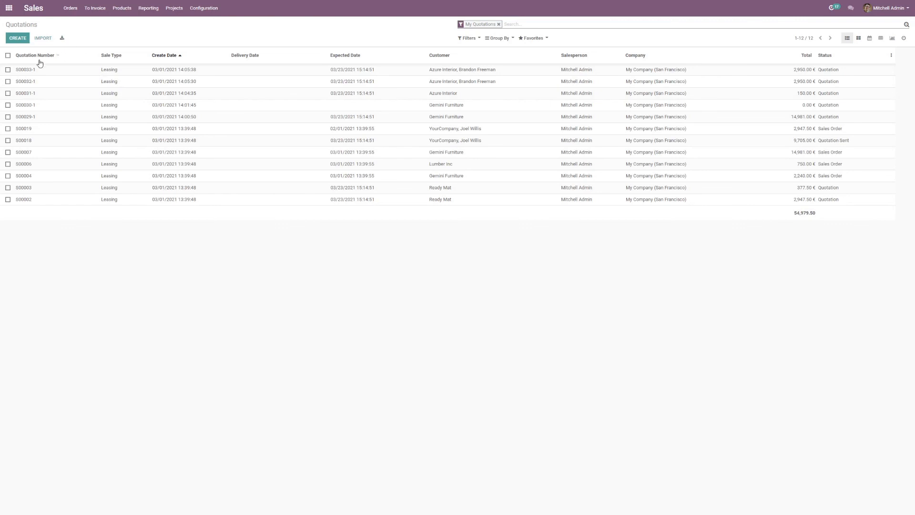
Select quotations S00033-1 and S00032-1 and examine the bulk actions and print options offered for them.
left_click(8, 69)
left_click(8, 82)
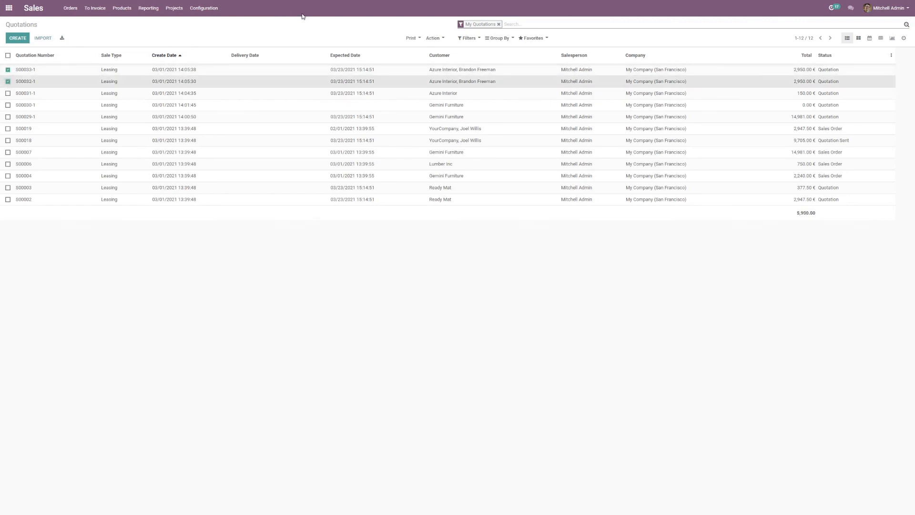
left_click(435, 38)
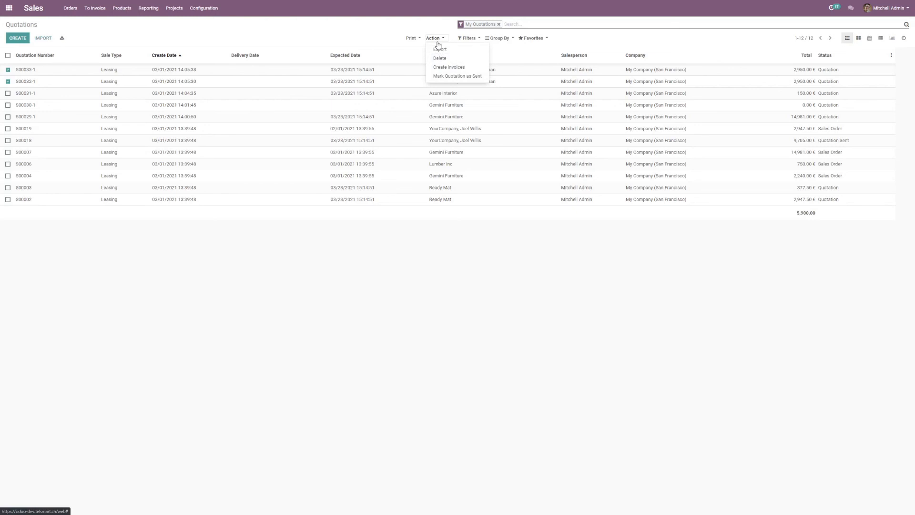
left_click(414, 38)
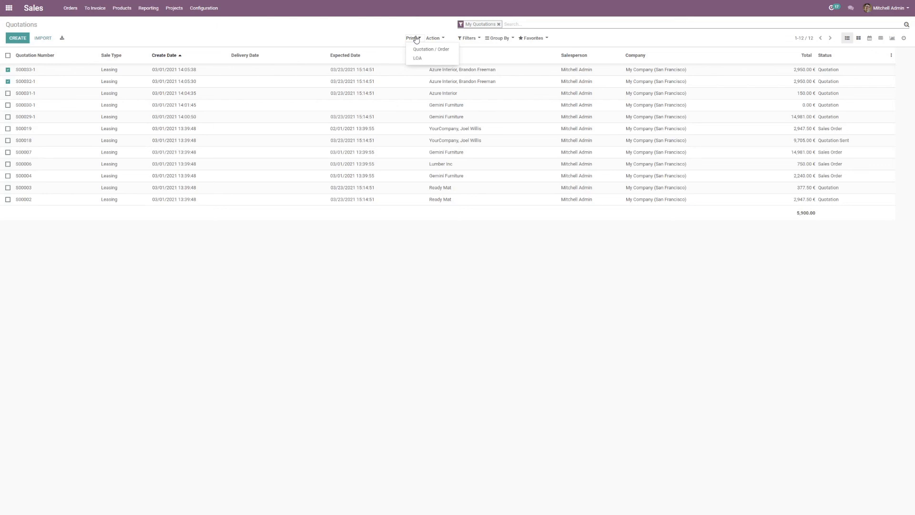
left_click(309, 39)
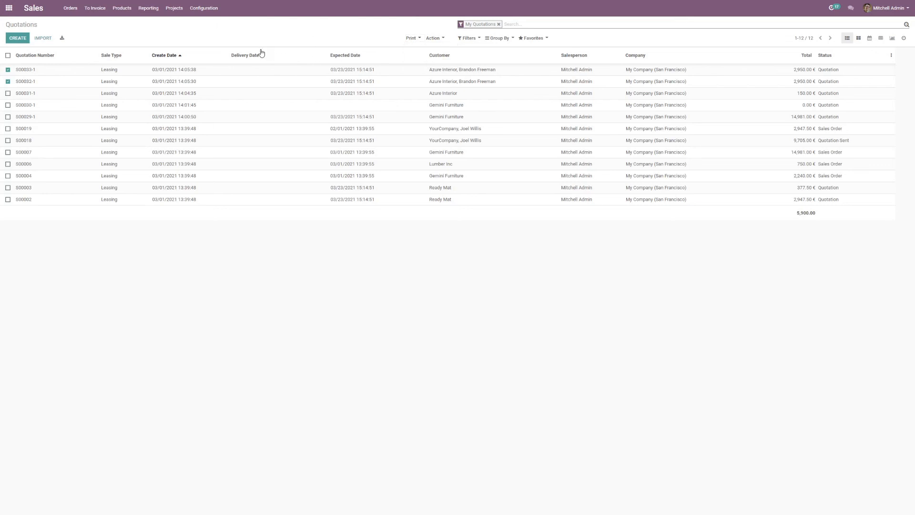
Sort the list by Quotation Number, and try that column wider before making it narrower.
left_click(54, 56)
left_click(51, 56)
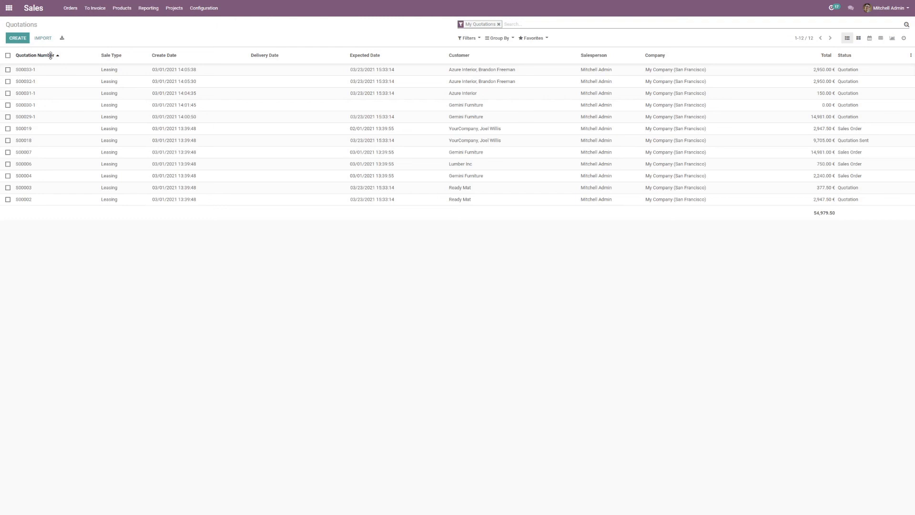
left_click_drag(94, 56, 149, 59)
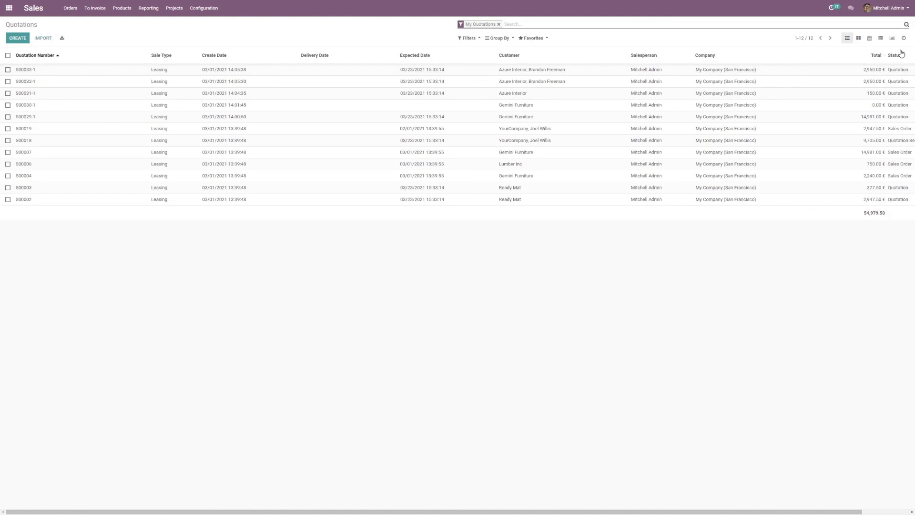
left_click_drag(148, 55, 84, 56)
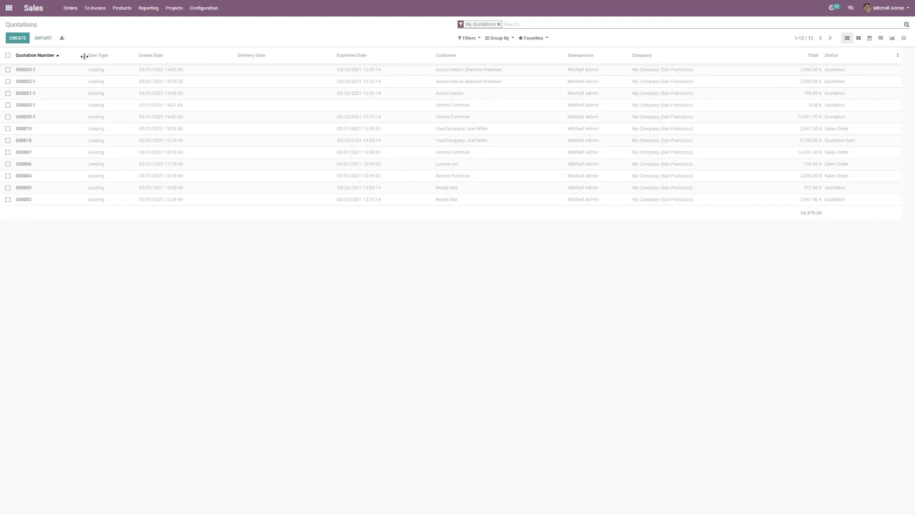
Hide the Salesperson column and show the Sales Team, Untaxed Amount, Taxes and Tags columns in the quotations list.
left_click(899, 57)
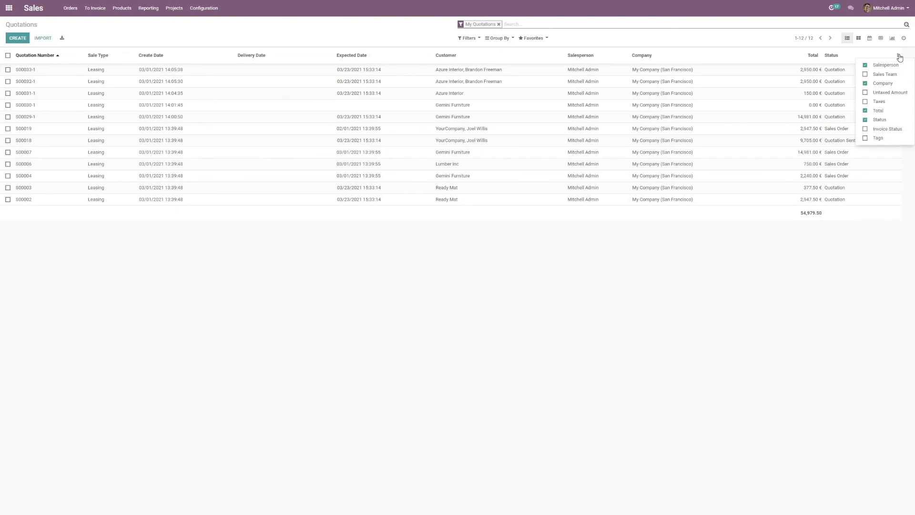
left_click(890, 65)
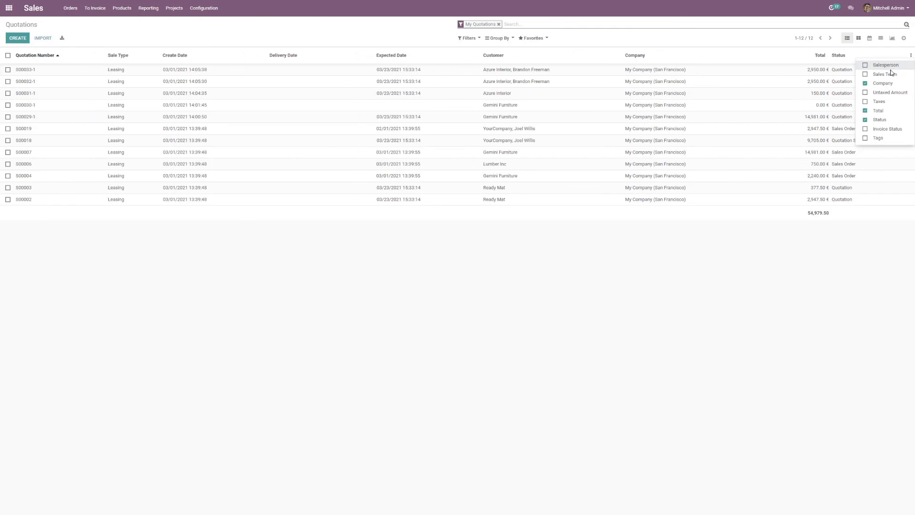
left_click(891, 75)
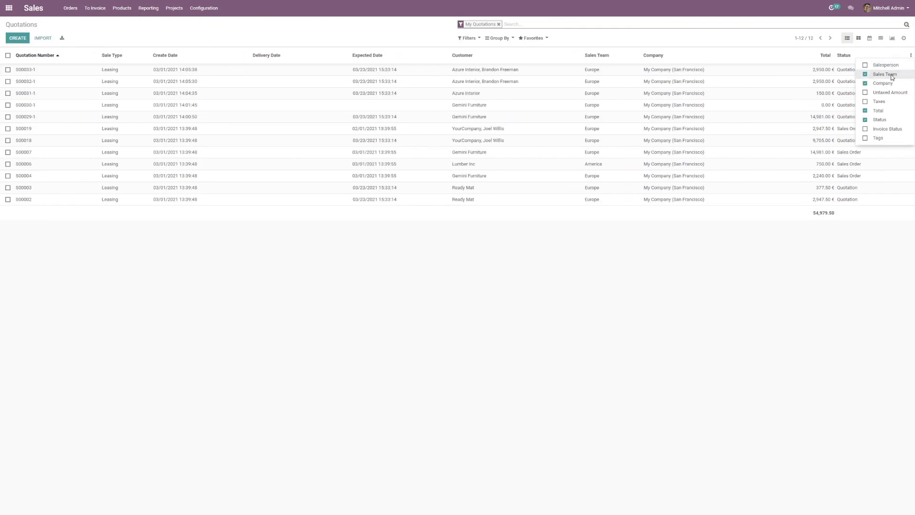
left_click(892, 93)
left_click(891, 101)
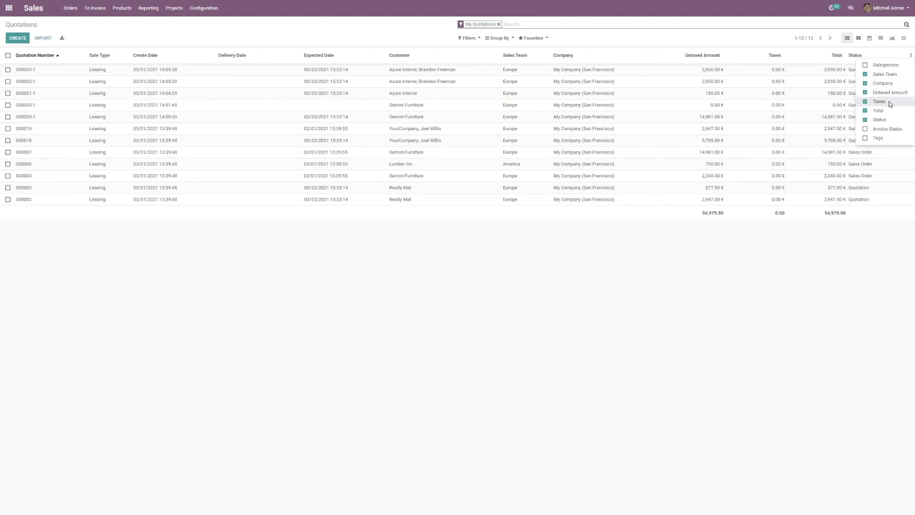
left_click(889, 138)
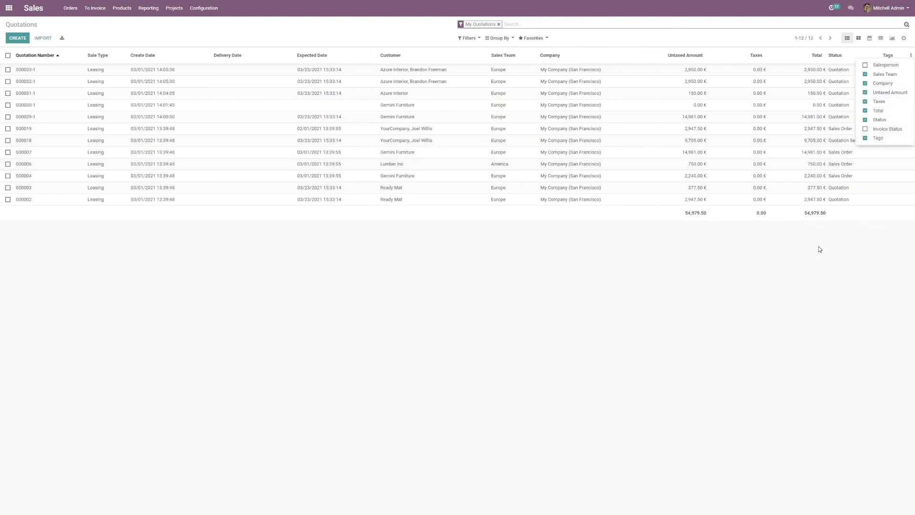
left_click(826, 257)
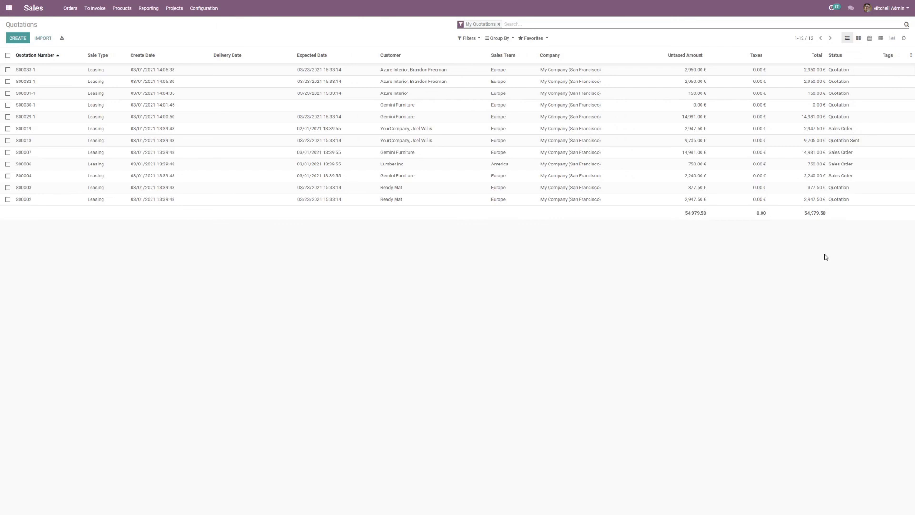